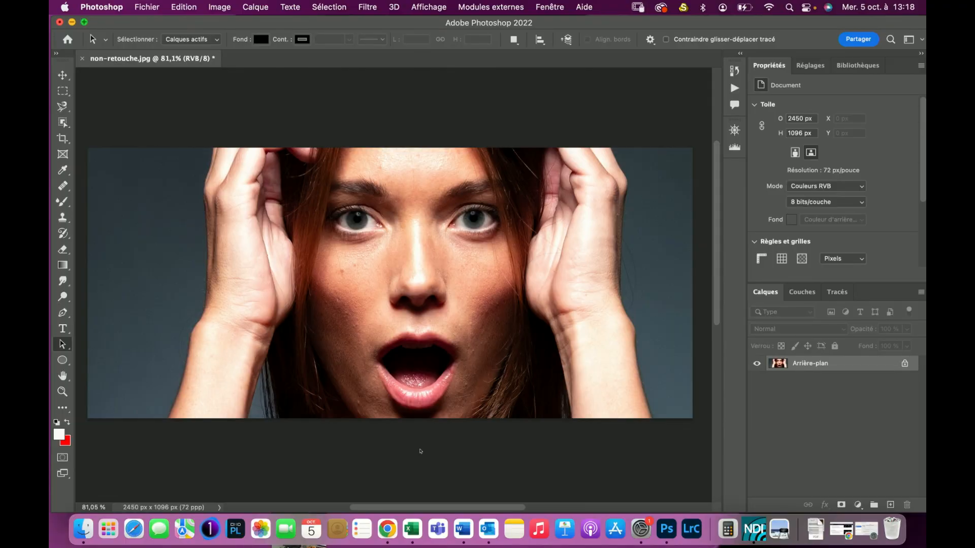
# - Duplicate the background layer twice, naming the upper copy High and the lower copy Low
pyautogui.moveTo(812, 364); pyautogui.dragTo(890, 504)
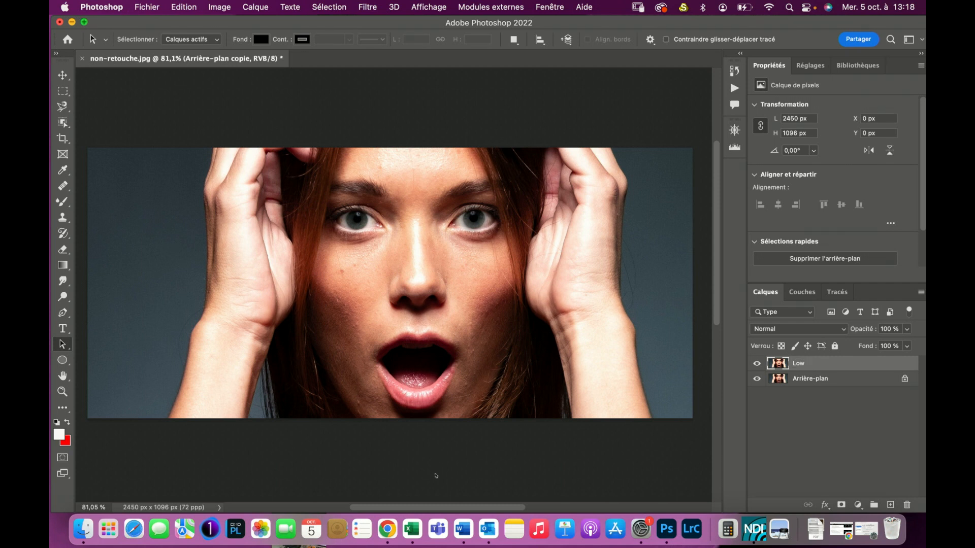
pyautogui.moveTo(811, 378); pyautogui.dragTo(890, 505)
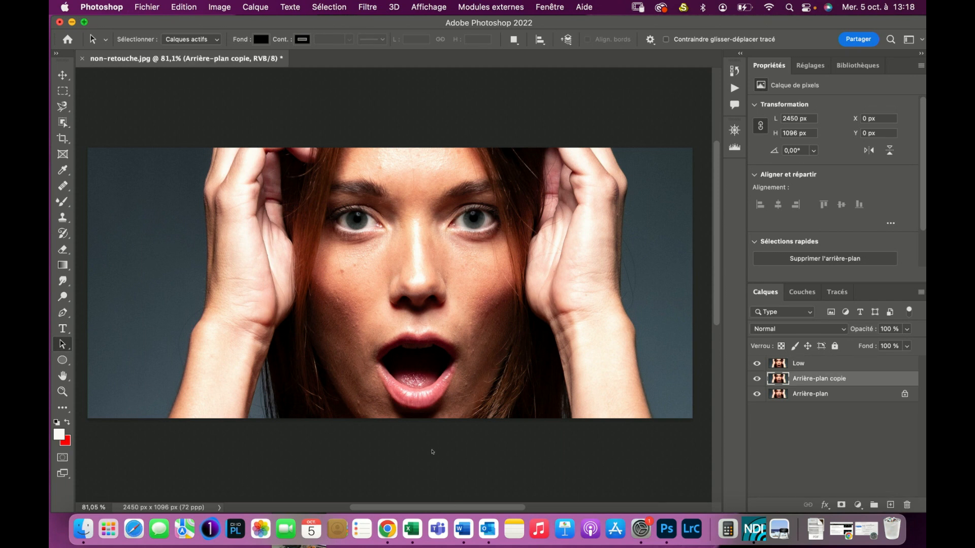
pyautogui.doubleClick(798, 364)
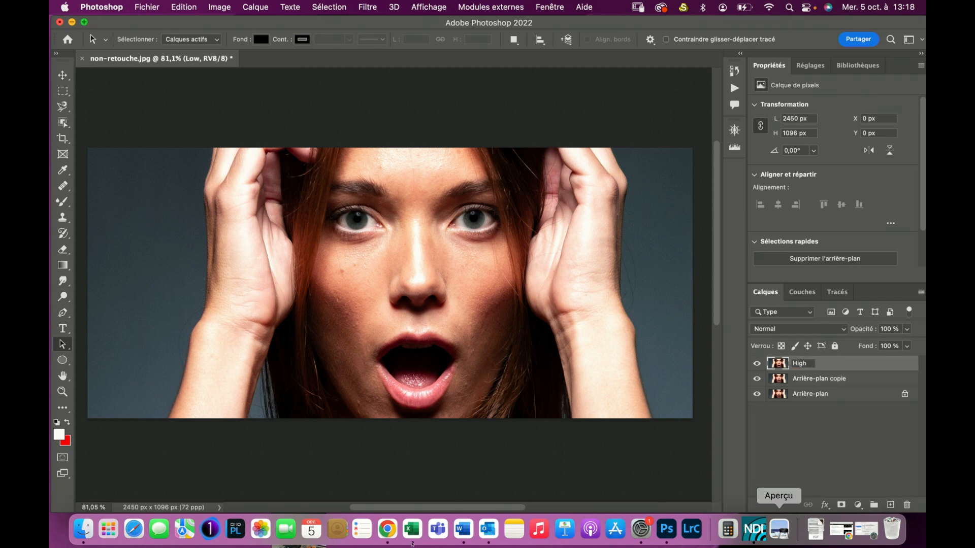
pyautogui.press('Return')
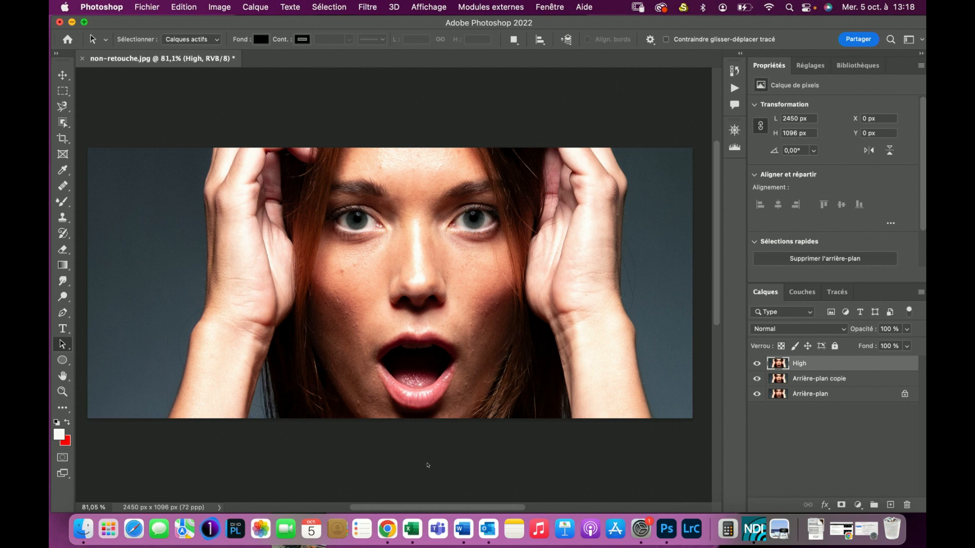
pyautogui.hotkey('alt', '[')
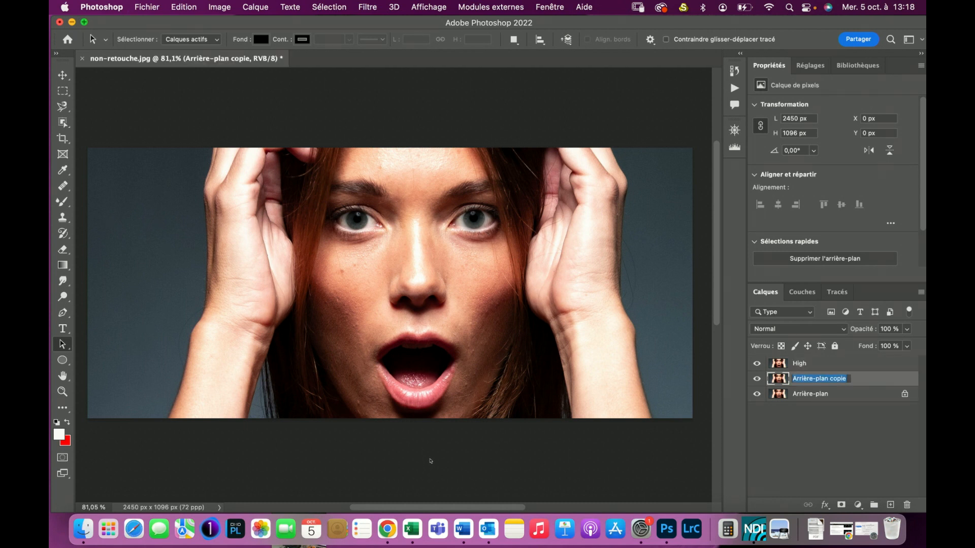
pyautogui.press('Return')
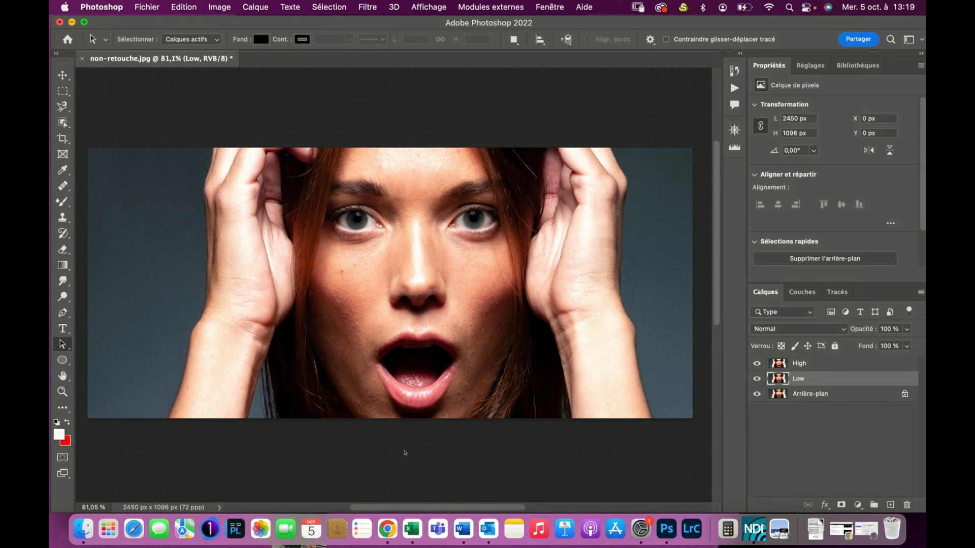
# - Hide the High layer and apply the Median noise filter to the Low layer with a radius of about 18 pixels
pyautogui.click(757, 363)
pyautogui.click(368, 7)
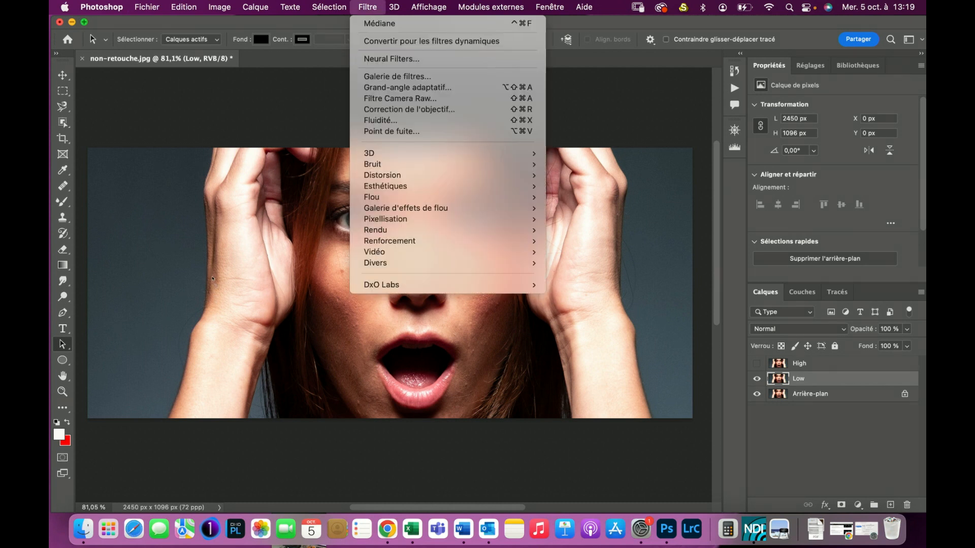
pyautogui.moveTo(385, 164)
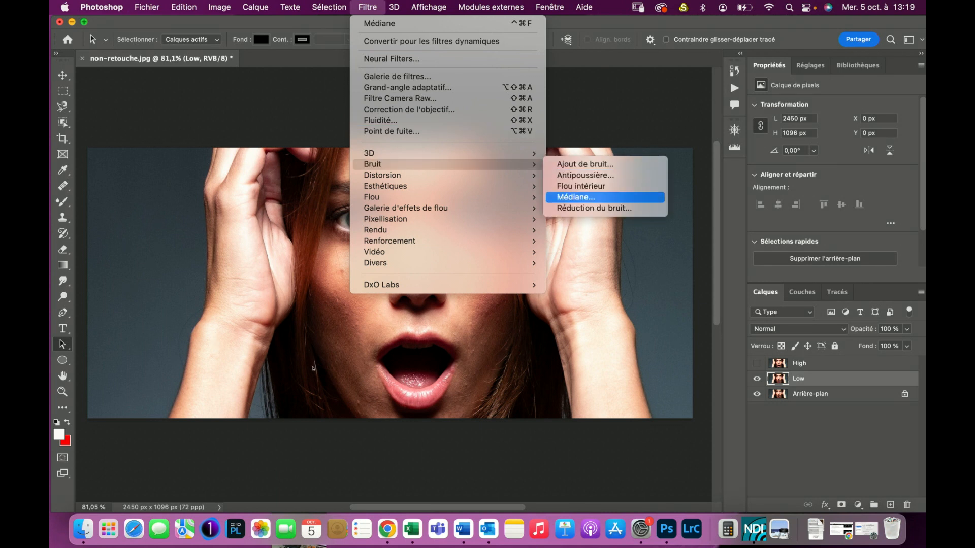
pyautogui.click(575, 197)
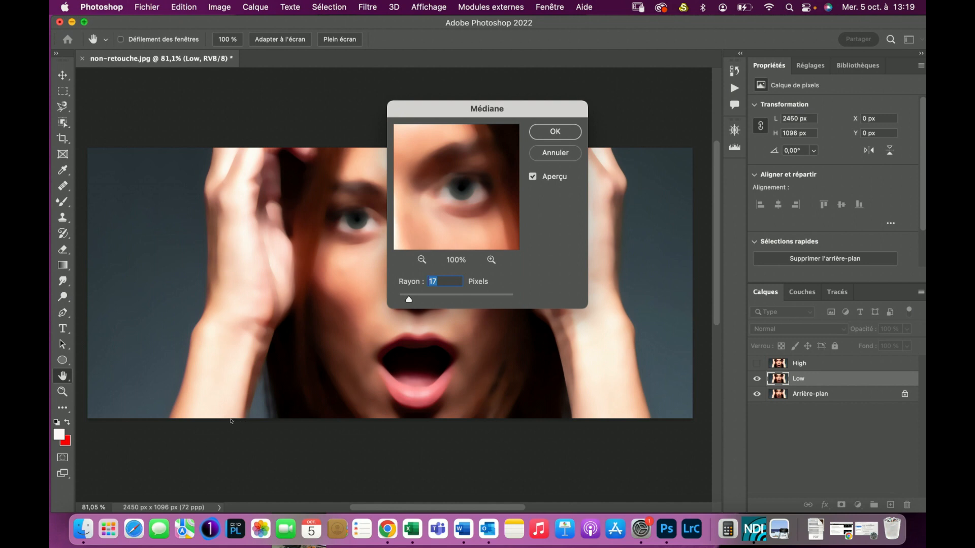
pyautogui.press('Up')
pyautogui.press('Up')
pyautogui.press('Up')
pyautogui.press('Up')
pyautogui.press('Up')
pyautogui.press('Up')
pyautogui.press('Up')
pyautogui.press('Up')
pyautogui.press('Up')
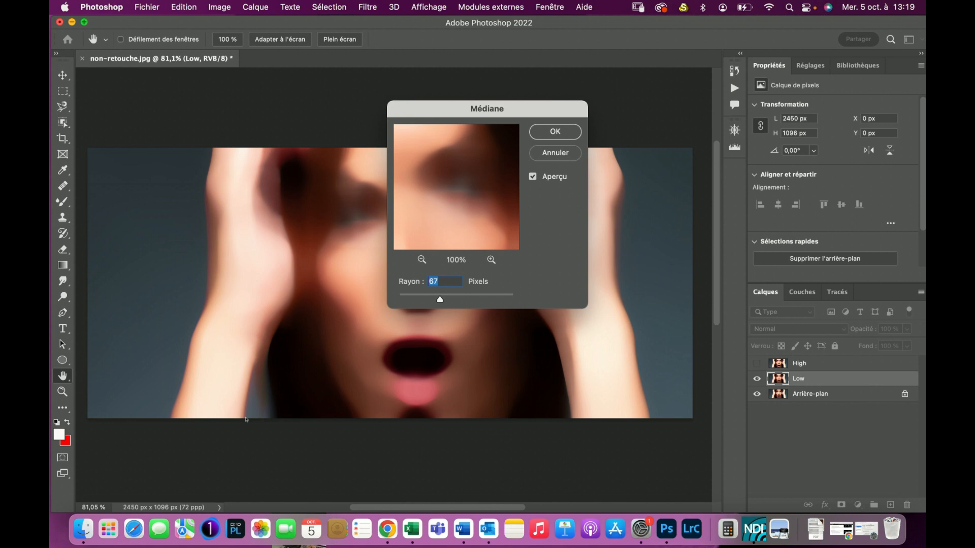
pyautogui.moveTo(405, 299); pyautogui.dragTo(405, 300)
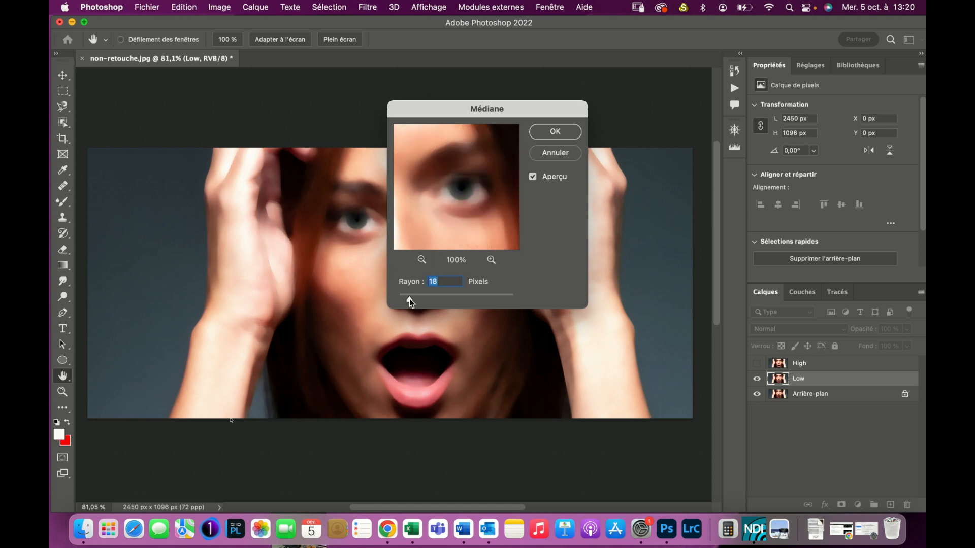
pyautogui.press('Down')
pyautogui.moveTo(412, 300); pyautogui.dragTo(411, 299)
pyautogui.press('Return')
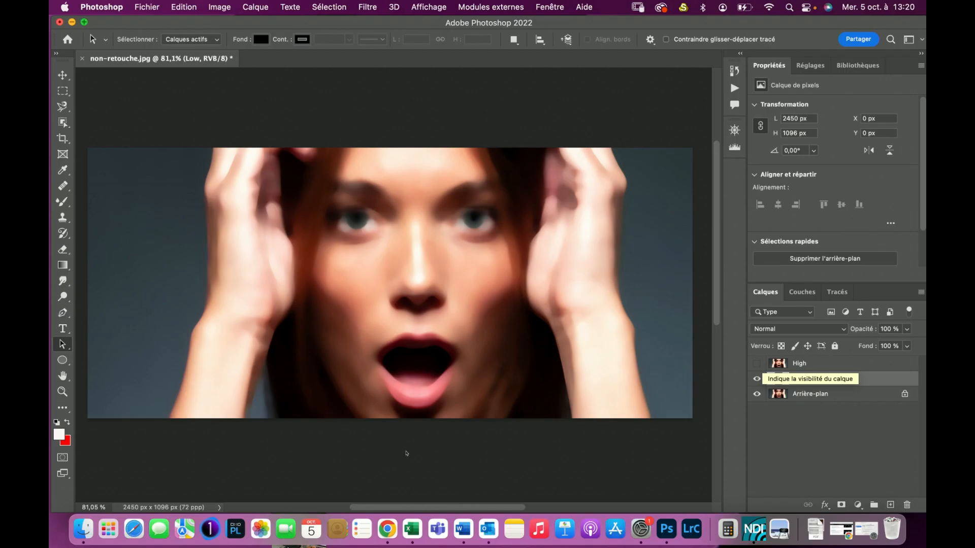
# - Show the High layer and use Apply Image on it with the inverted Low layer, RGB channel, Addition, 100% opacity, scale 2, offset 0
pyautogui.click(757, 364)
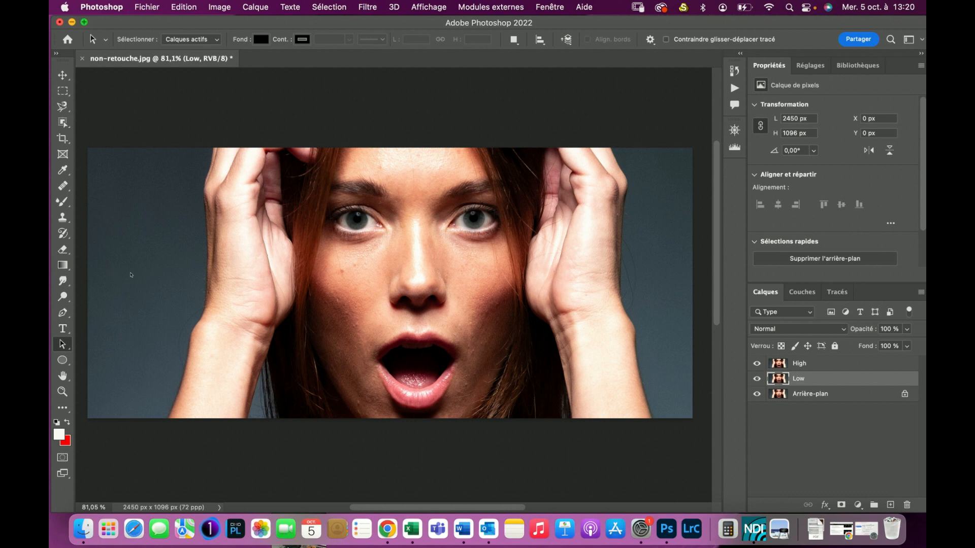
pyautogui.hotkey('alt', ']')
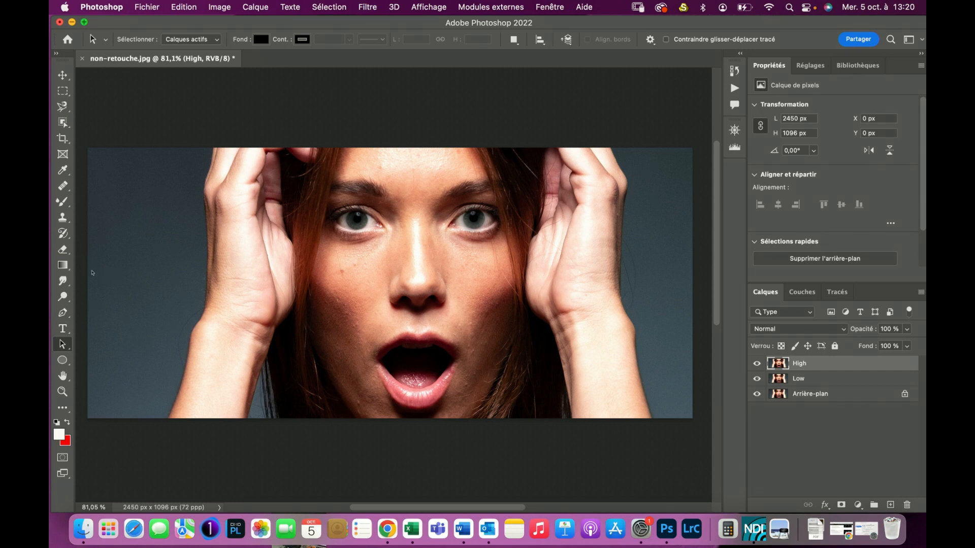
pyautogui.click(219, 8)
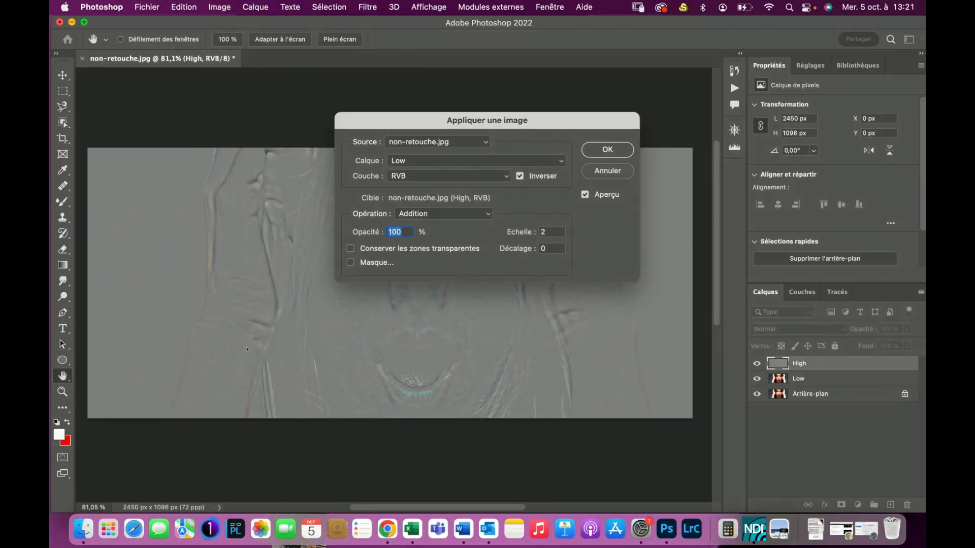
pyautogui.click(559, 160)
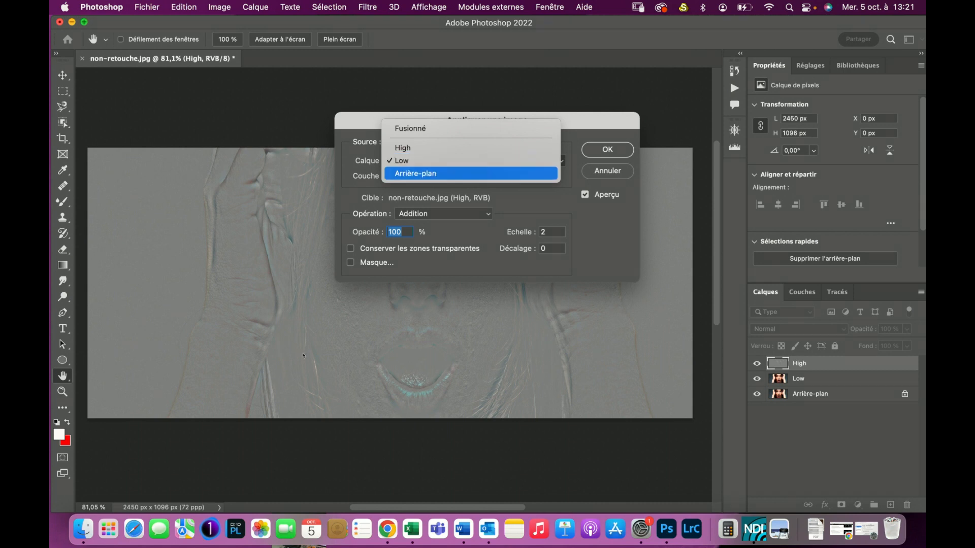
pyautogui.click(327, 381)
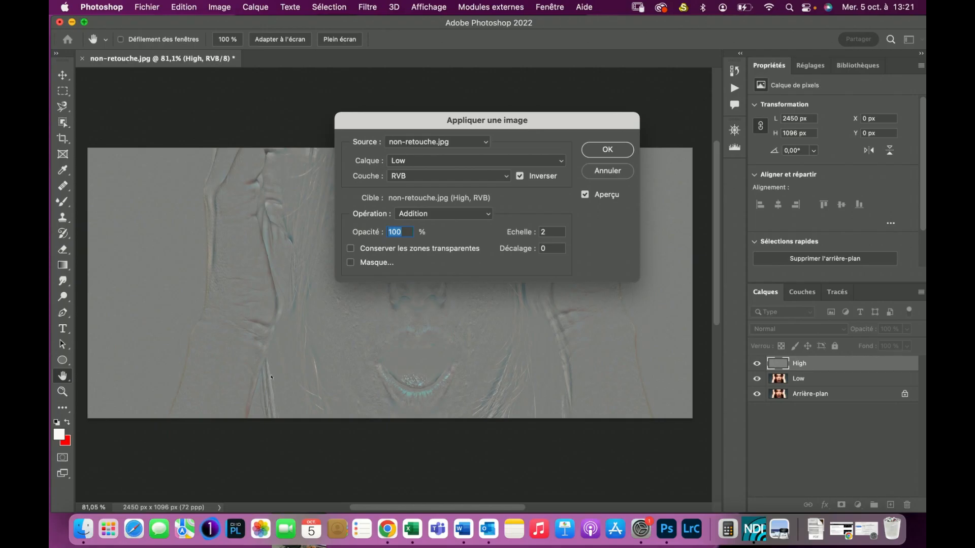
pyautogui.click(443, 214)
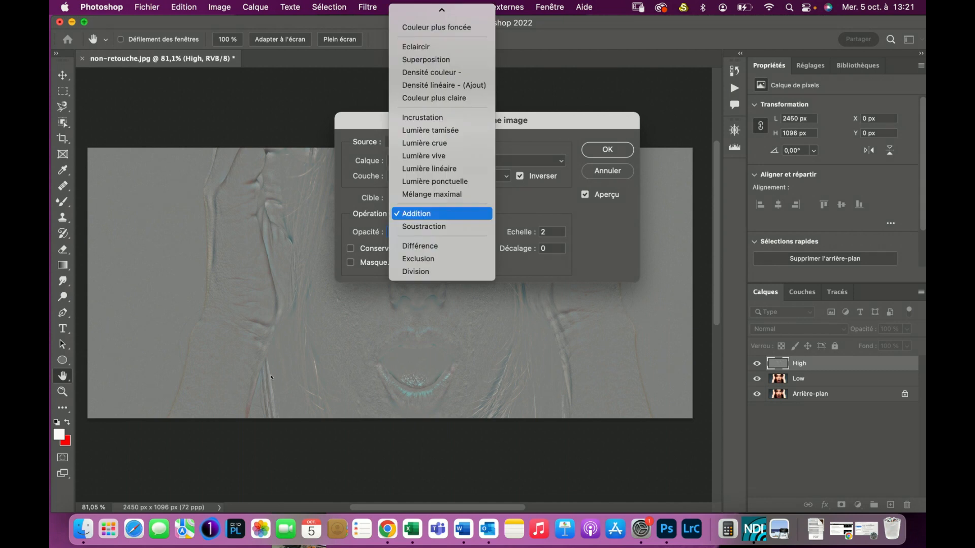
pyautogui.press('Down')
pyautogui.click(532, 206)
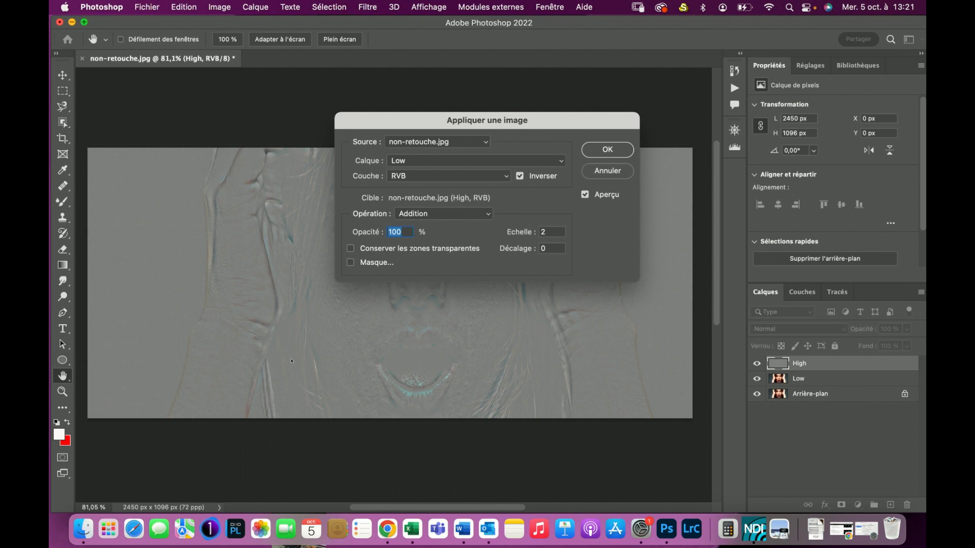
pyautogui.click(520, 176)
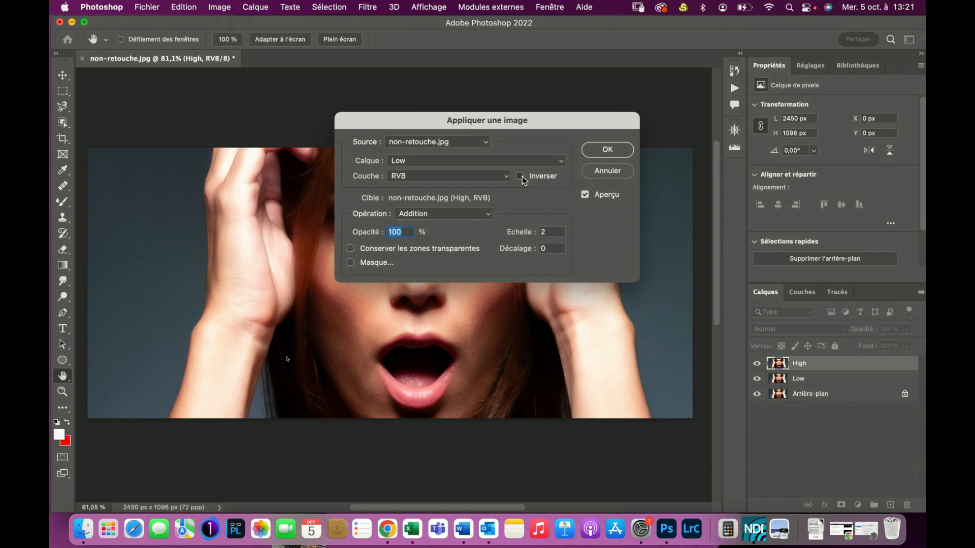
pyautogui.click(521, 177)
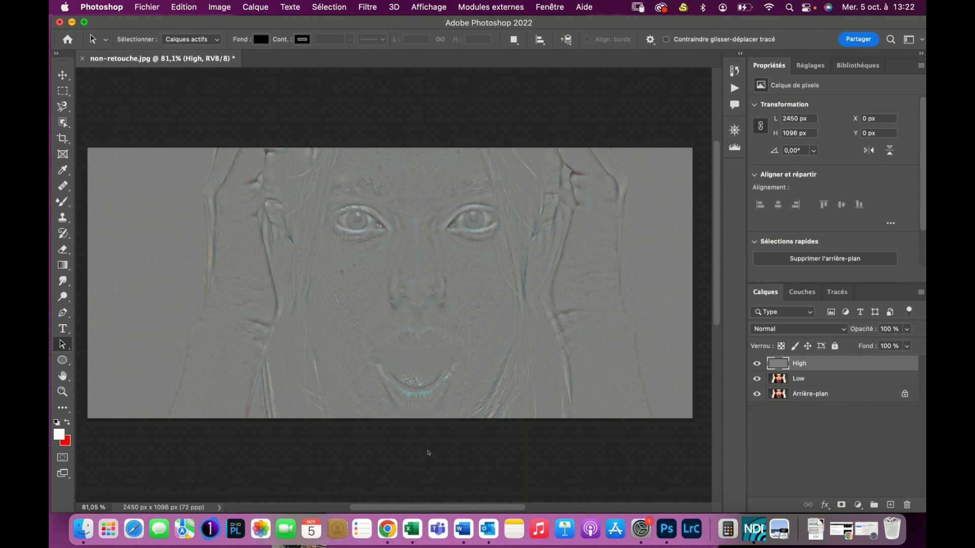
# - Set the High layer's blend mode to Linear Light (Lumière linéaire)
pyautogui.click(806, 330)
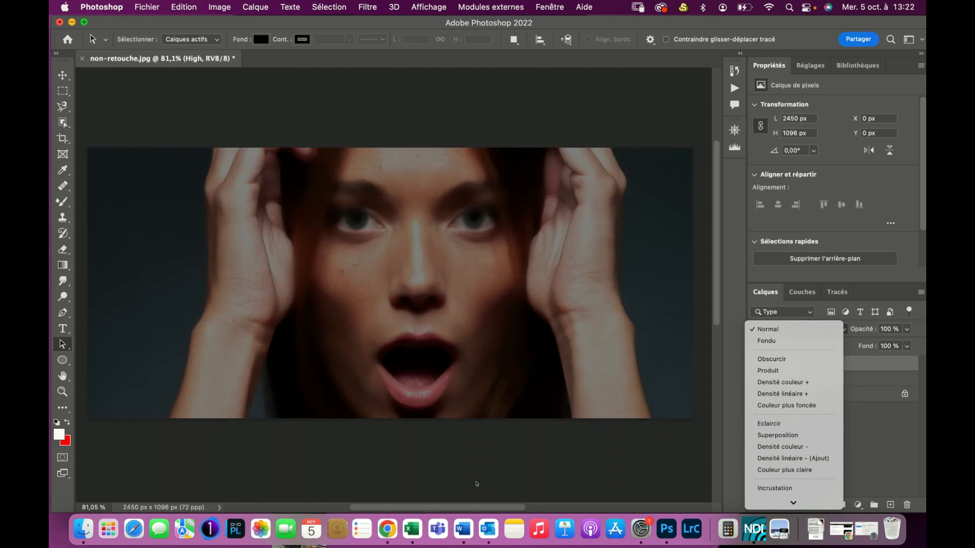
pyautogui.click(473, 484)
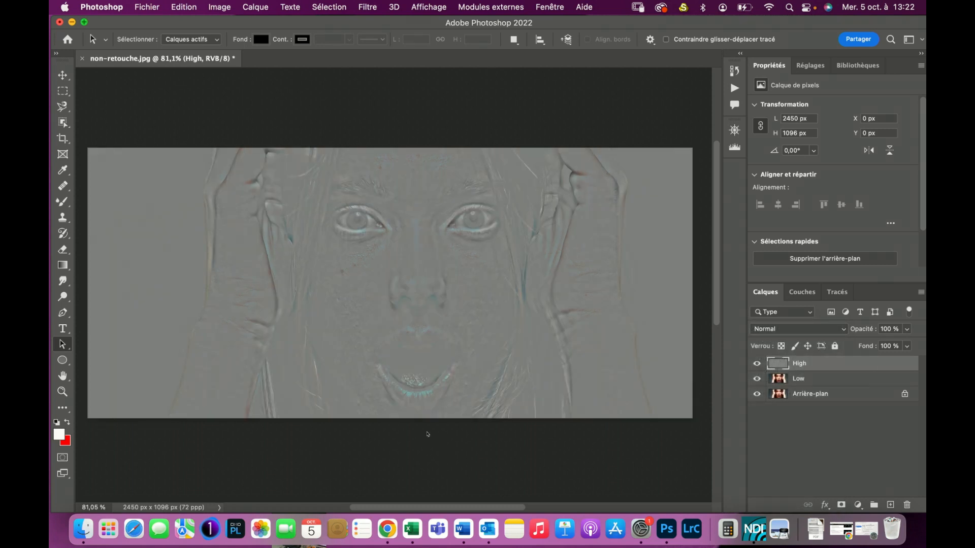
pyautogui.click(840, 328)
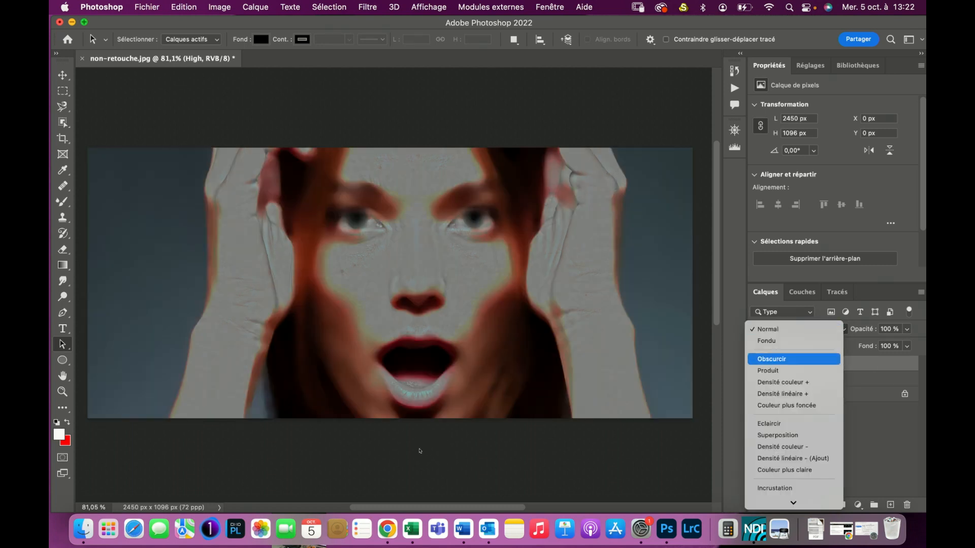
pyautogui.scroll(-2, 790, 366)
pyautogui.scroll(-5, 791, 378)
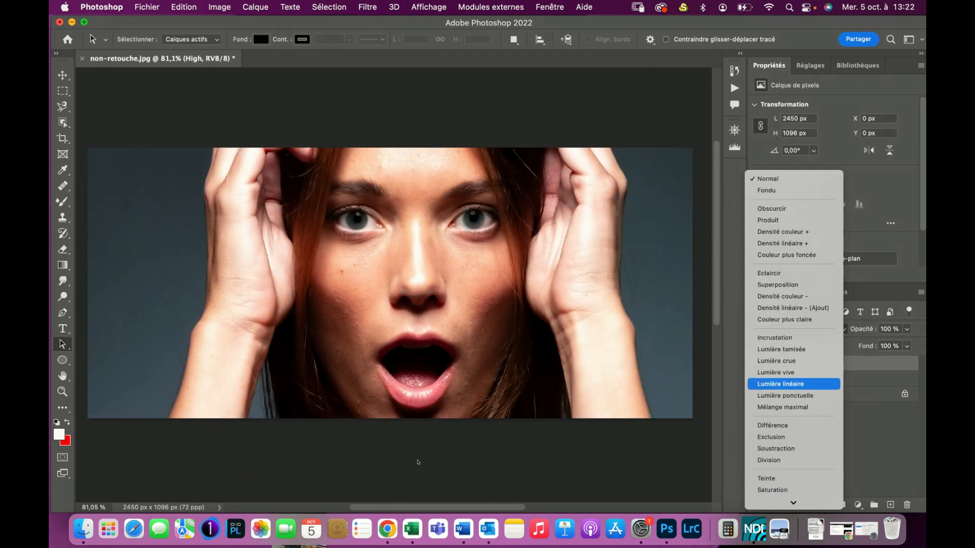
pyautogui.click(784, 385)
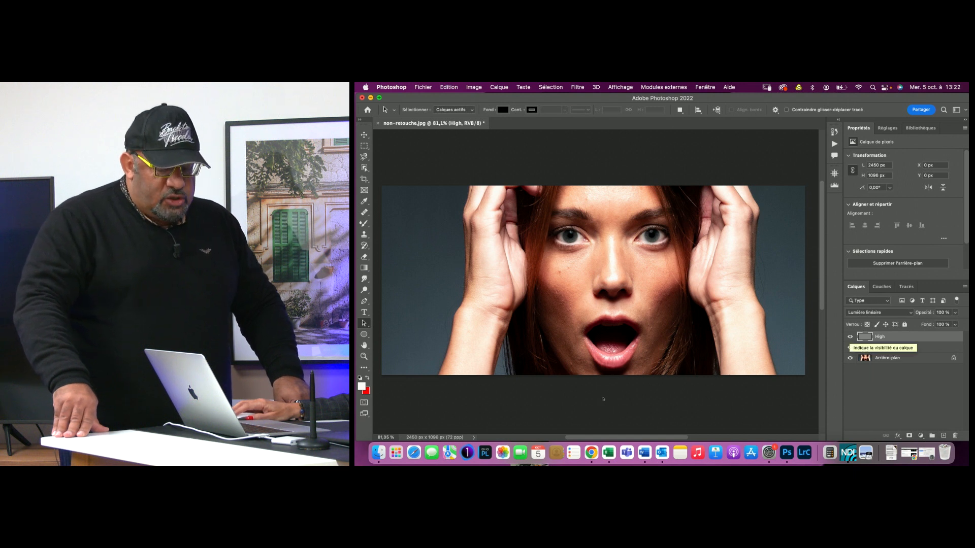
pyautogui.click(850, 336)
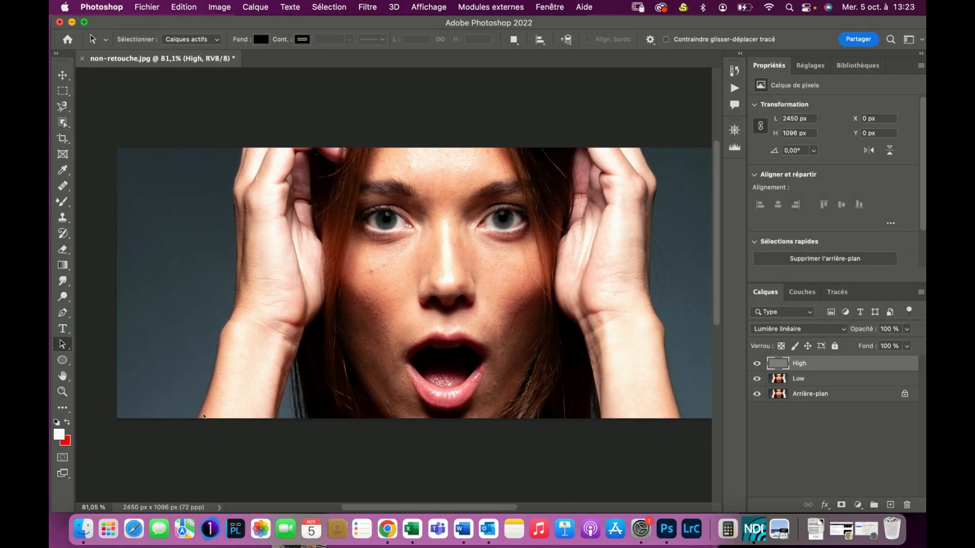
# - Set up the Clone Stamp tool with a 17 px brush for retouching the cheek on the High layer
pyautogui.scroll(-4, 356, 291)
pyautogui.scroll(12, 356, 291)
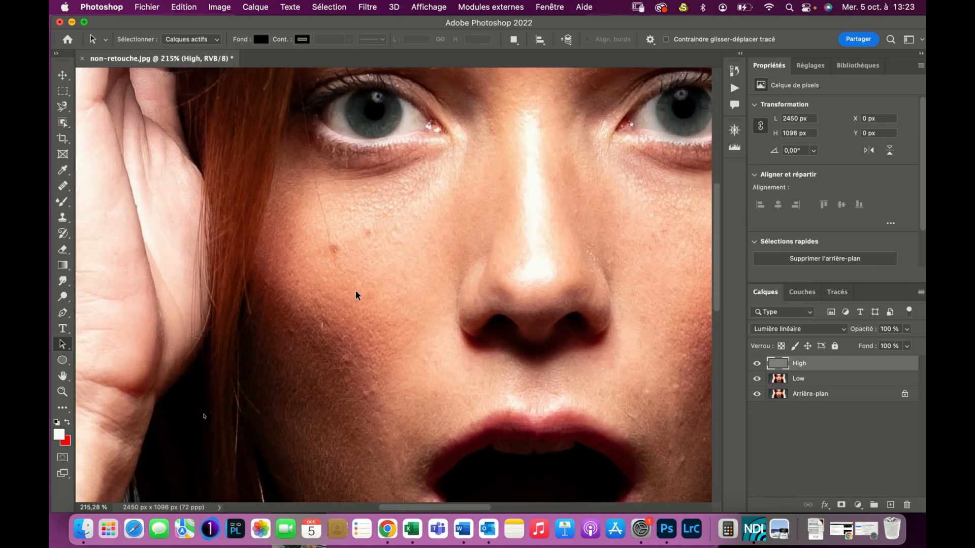
pyautogui.scroll(3, 356, 291)
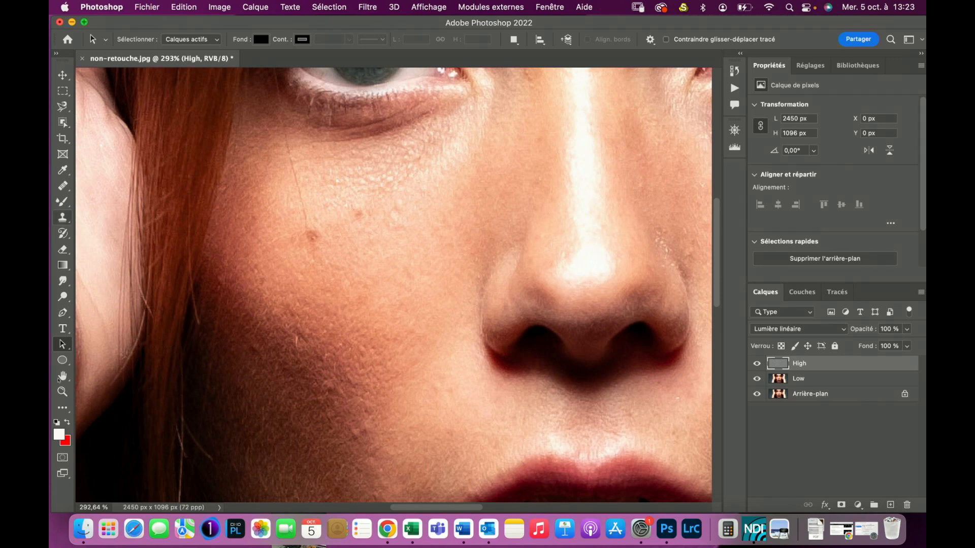
pyautogui.click(63, 217)
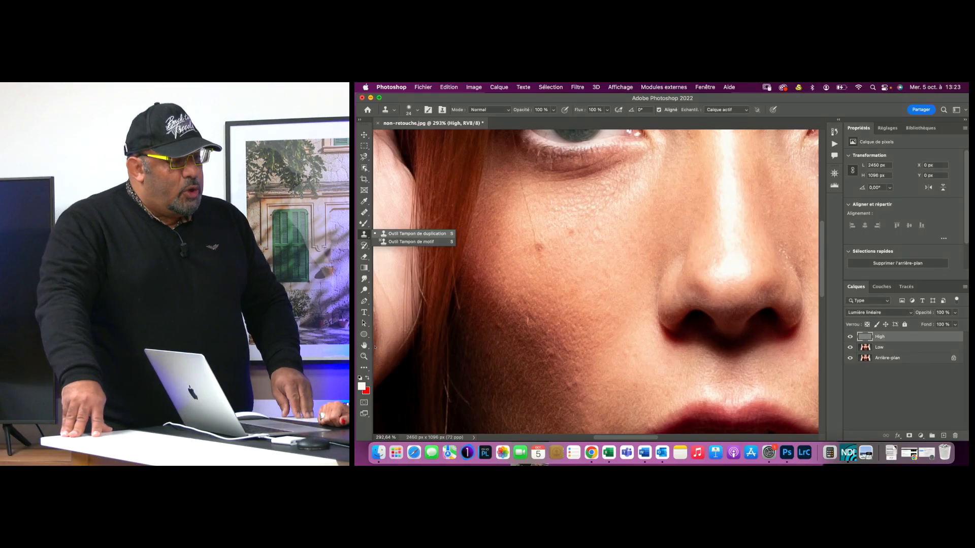
pyautogui.click(376, 348)
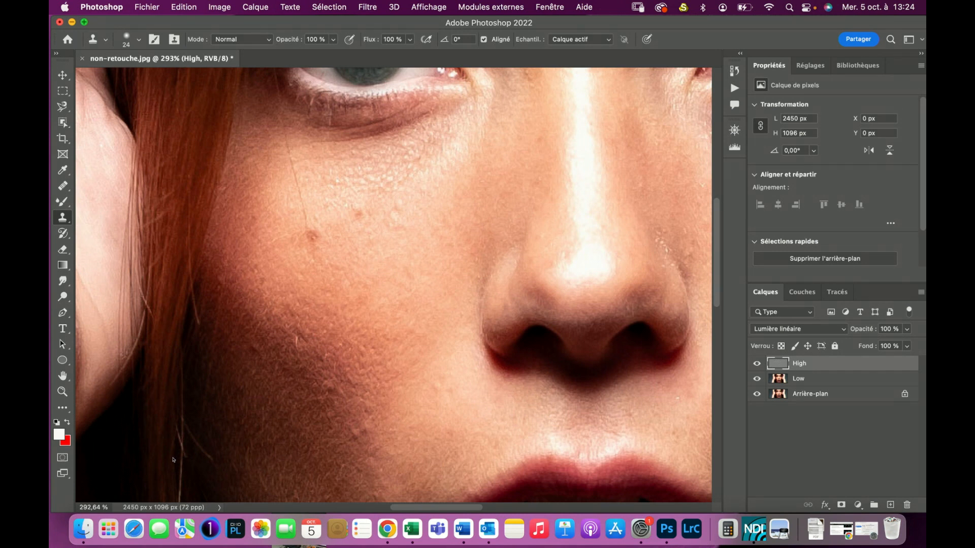
pyautogui.moveTo(296, 381); pyautogui.dragTo(294, 382)
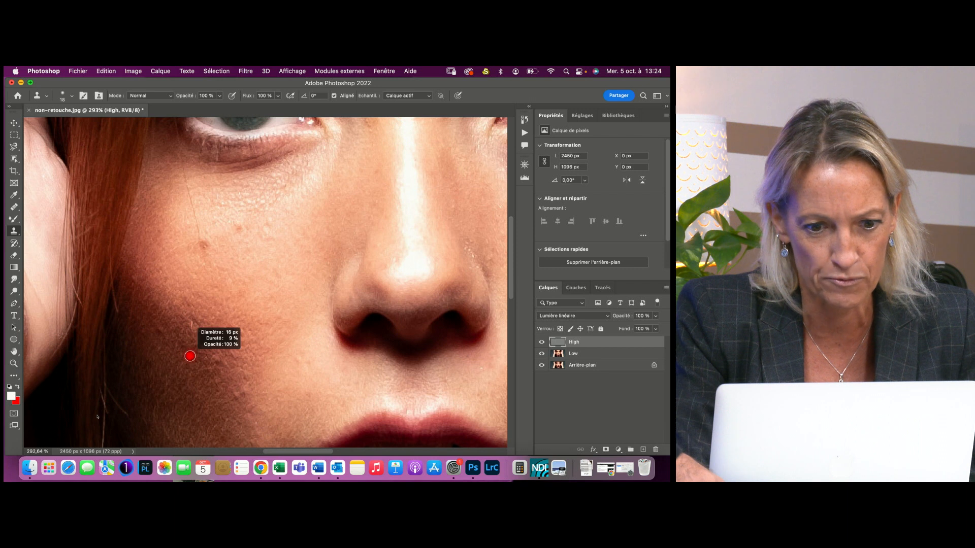
pyautogui.moveTo(190, 356); pyautogui.dragTo(192, 357)
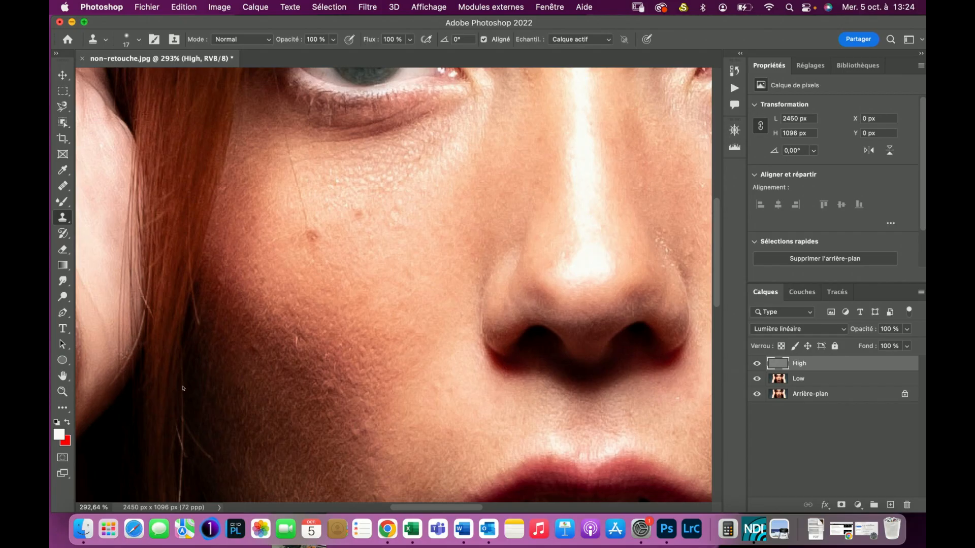
# - Try to clone over the area beside the shaded cheek on the High layer
pyautogui.press('alt')
pyautogui.click(171, 388)
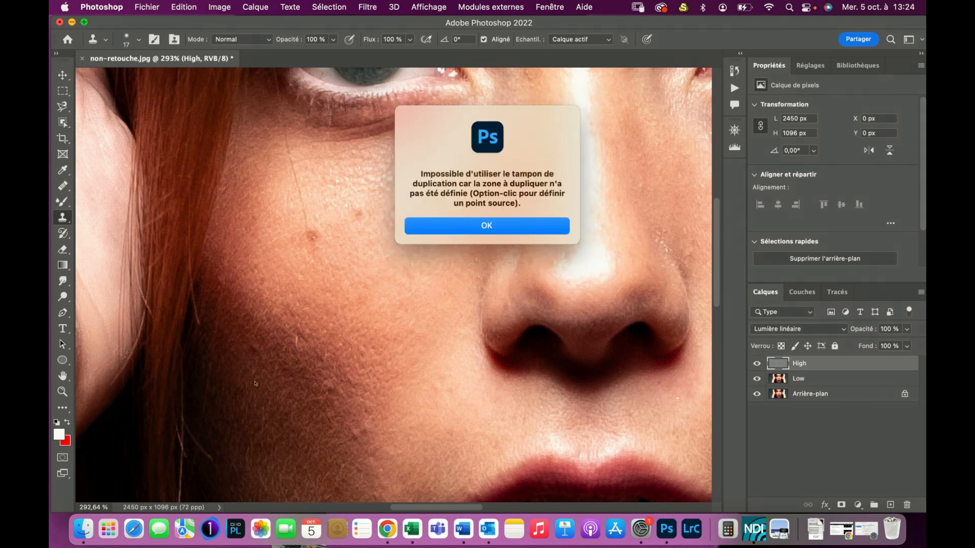
pyautogui.press('Return')
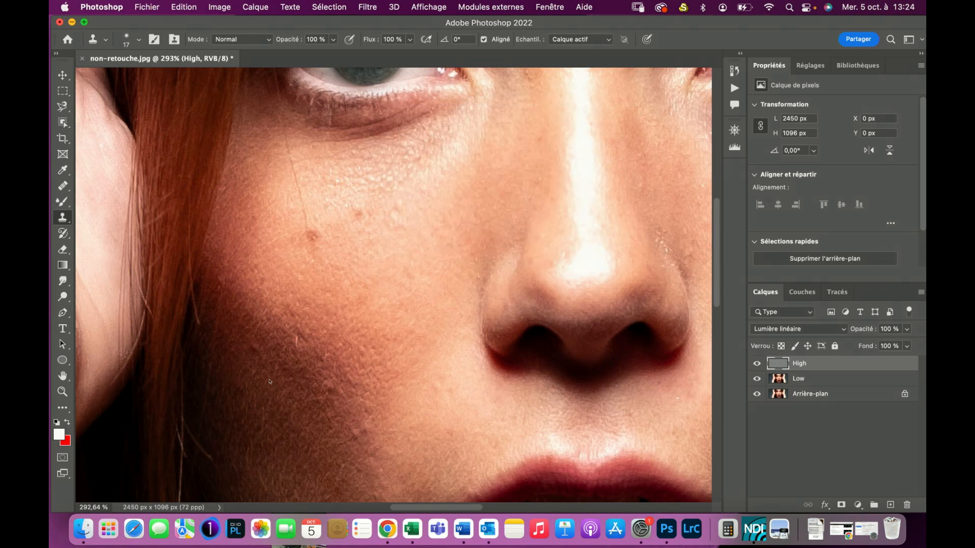
# - Clone clean skin texture over the blemish on the cheek on the High layer
pyautogui.press('alt')
pyautogui.keyDown('alt'); pyautogui.click(288, 238); pyautogui.keyUp('alt')
pyautogui.press('alt')
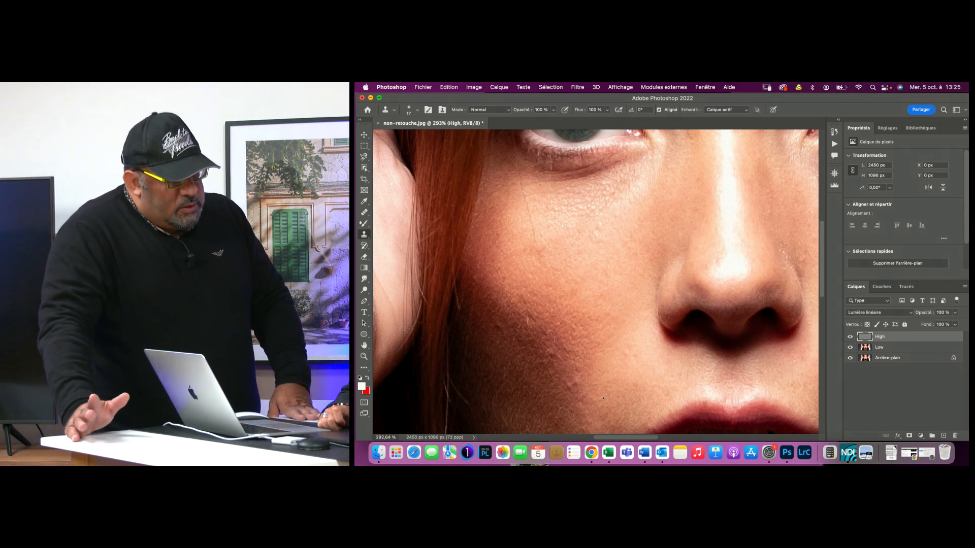
# - Temporarily hide the High layer to view the Low layer, and set up the Mixer Brush (Pinceau mélangeur) at 31 px
pyautogui.click(850, 336)
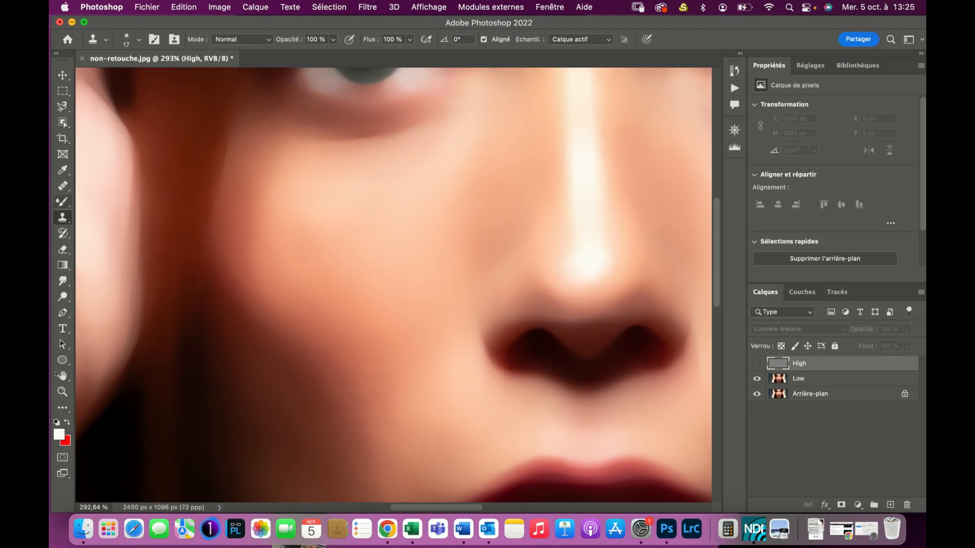
pyautogui.click(62, 202)
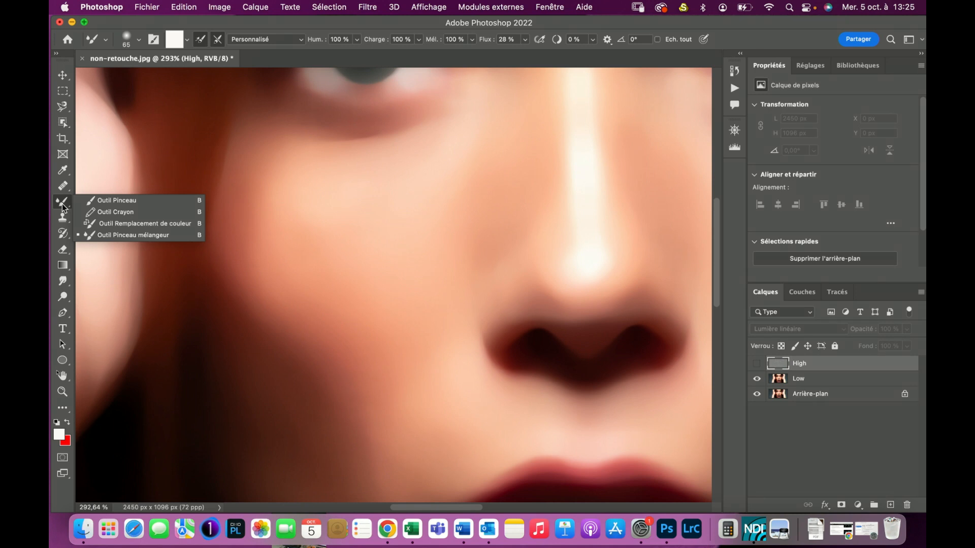
pyautogui.click(84, 388)
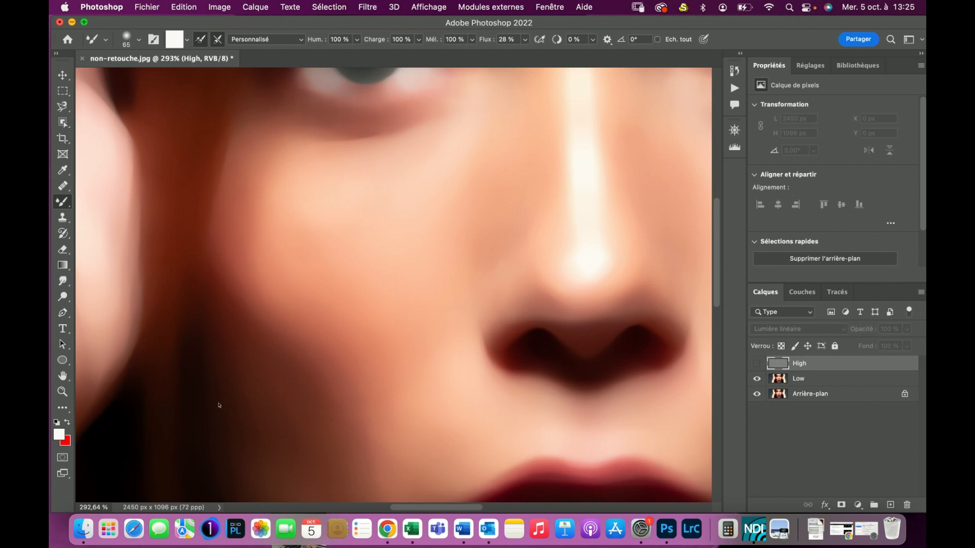
pyautogui.keyDown('ctrl'); pyautogui.keyDown('alt'); pyautogui.moveTo(315, 258); pyautogui.dragTo(283, 258); pyautogui.keyUp('alt'); pyautogui.keyUp('ctrl')
pyautogui.press('super+comma')
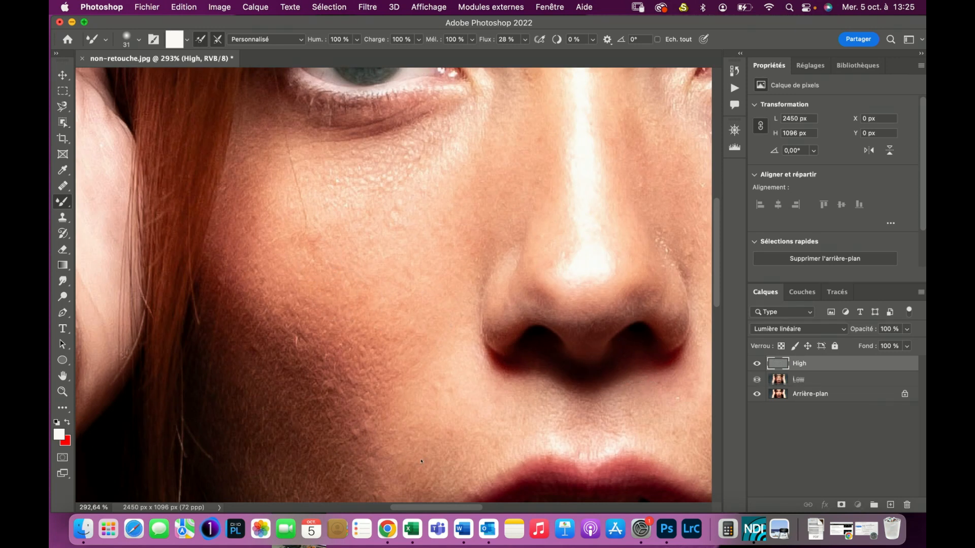
# - Select the Low layer and blend the cheek's tones with the Mixer Brush, then open its flow setting
pyautogui.hotkey('alt', '[')
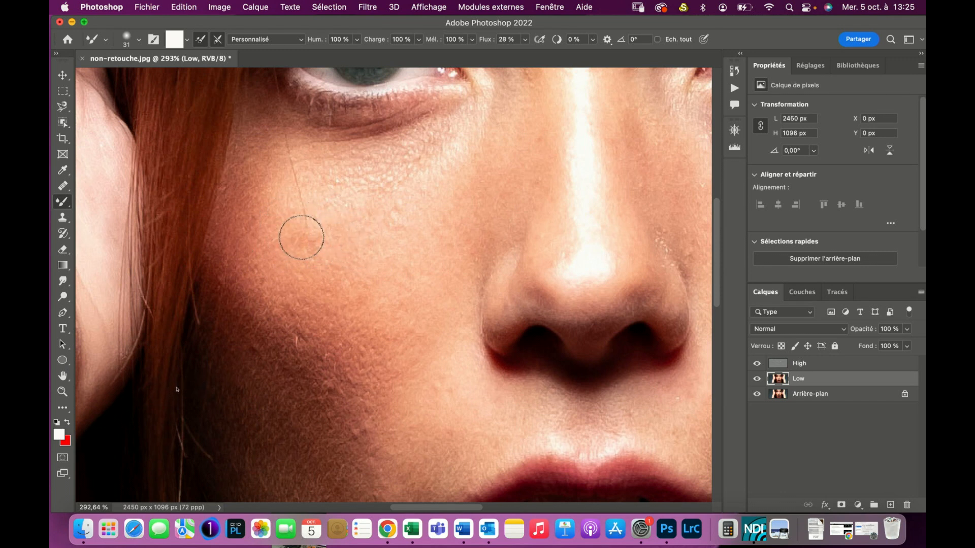
pyautogui.moveTo(273, 239); pyautogui.dragTo(268, 239)
pyautogui.click(525, 39)
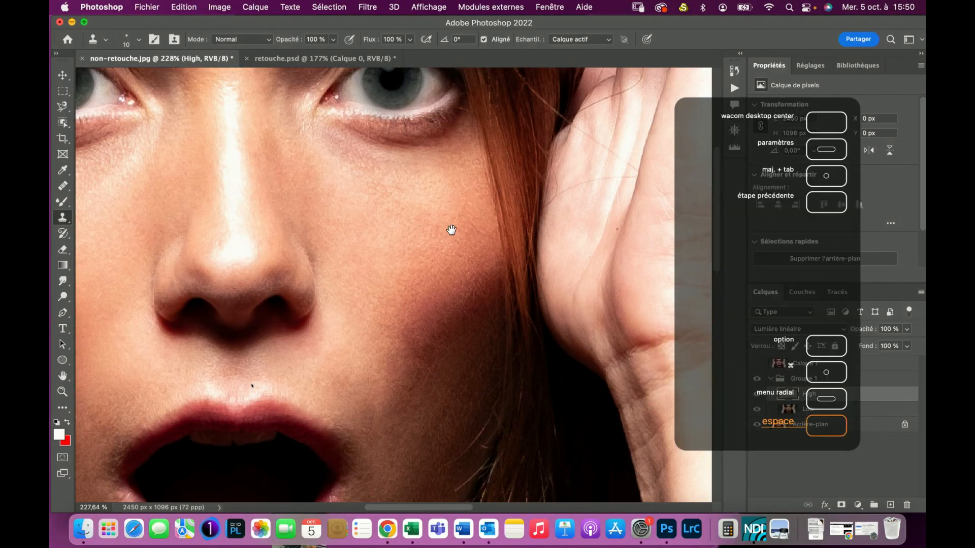
# - Examine the retouched face, then hide Groupe 1 to compare it with the original skin on the cheeks and nose
pyautogui.moveTo(225, 405); pyautogui.dragTo(502, 365)
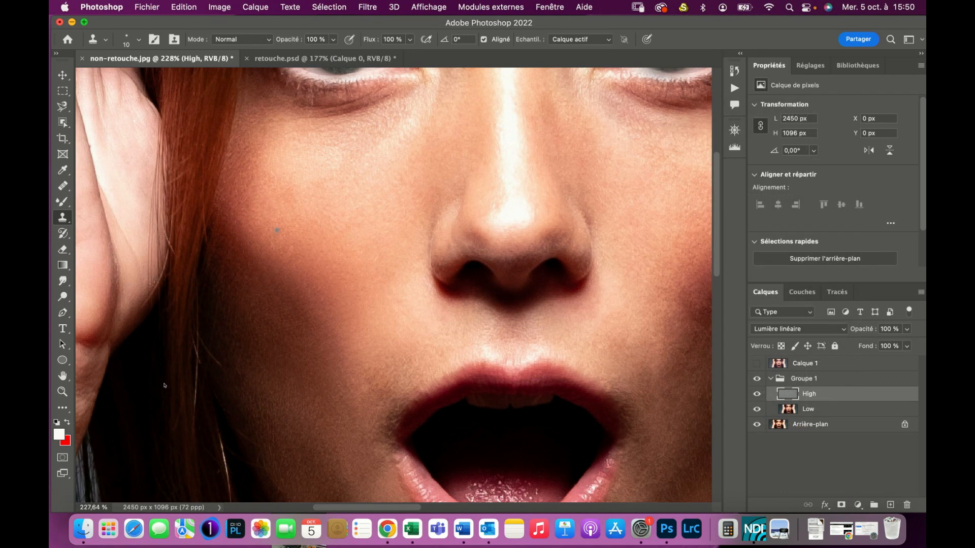
pyautogui.scroll(5, 277, 230)
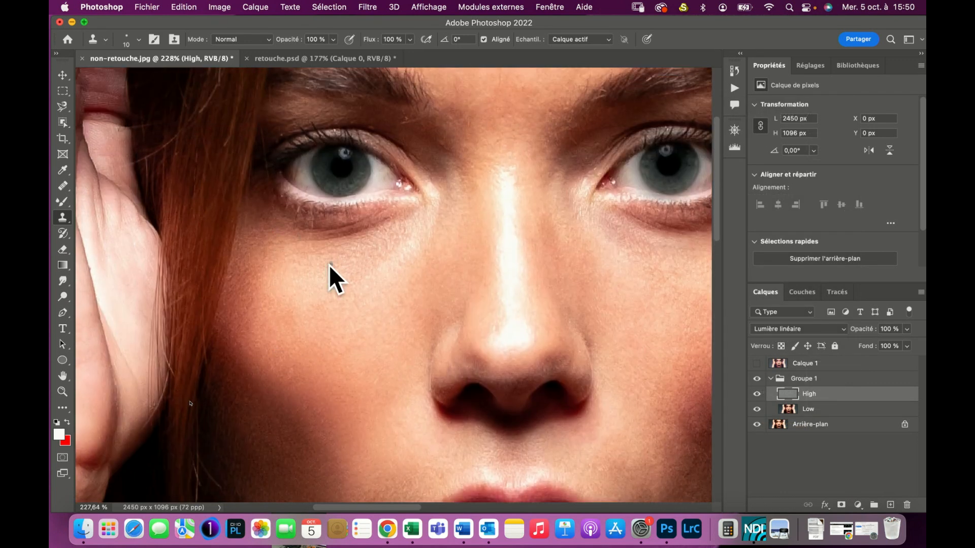
pyautogui.scroll(-2, 388, 373)
pyautogui.scroll(-2, 389, 372)
pyautogui.hscroll(2, 389, 372)
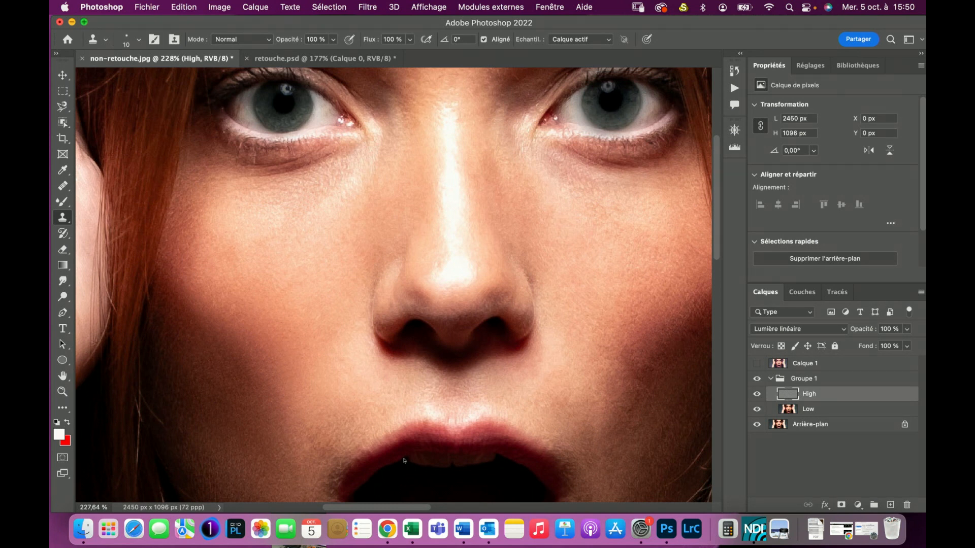
pyautogui.click(756, 378)
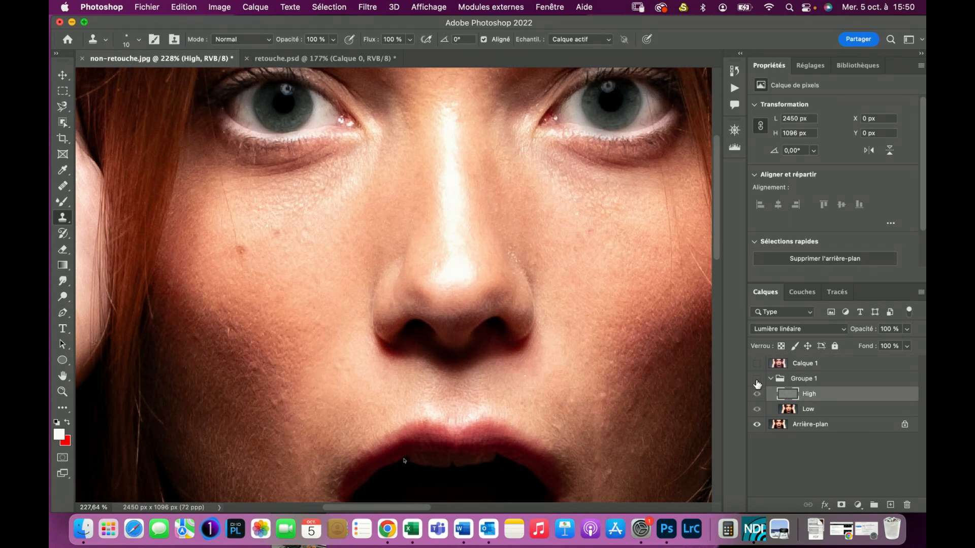
pyautogui.scroll(2, 757, 384)
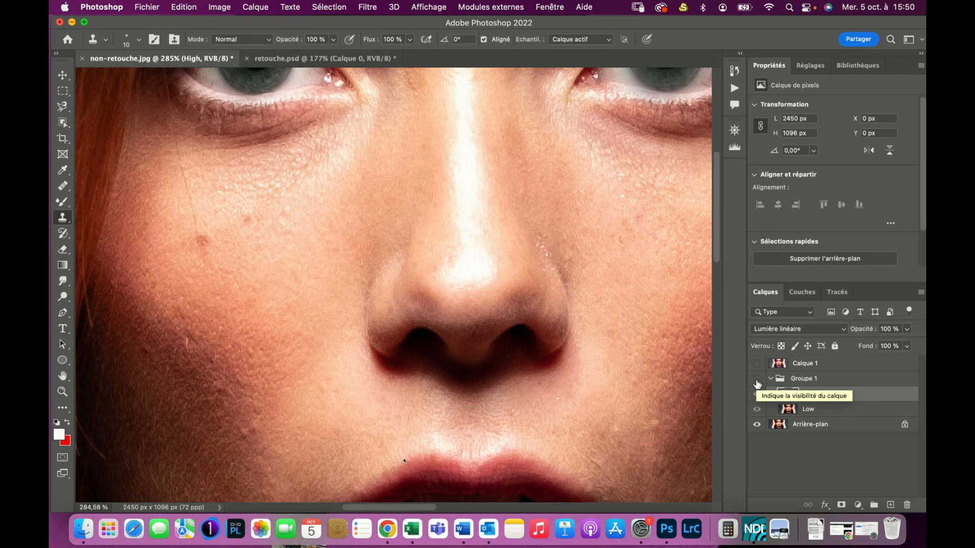